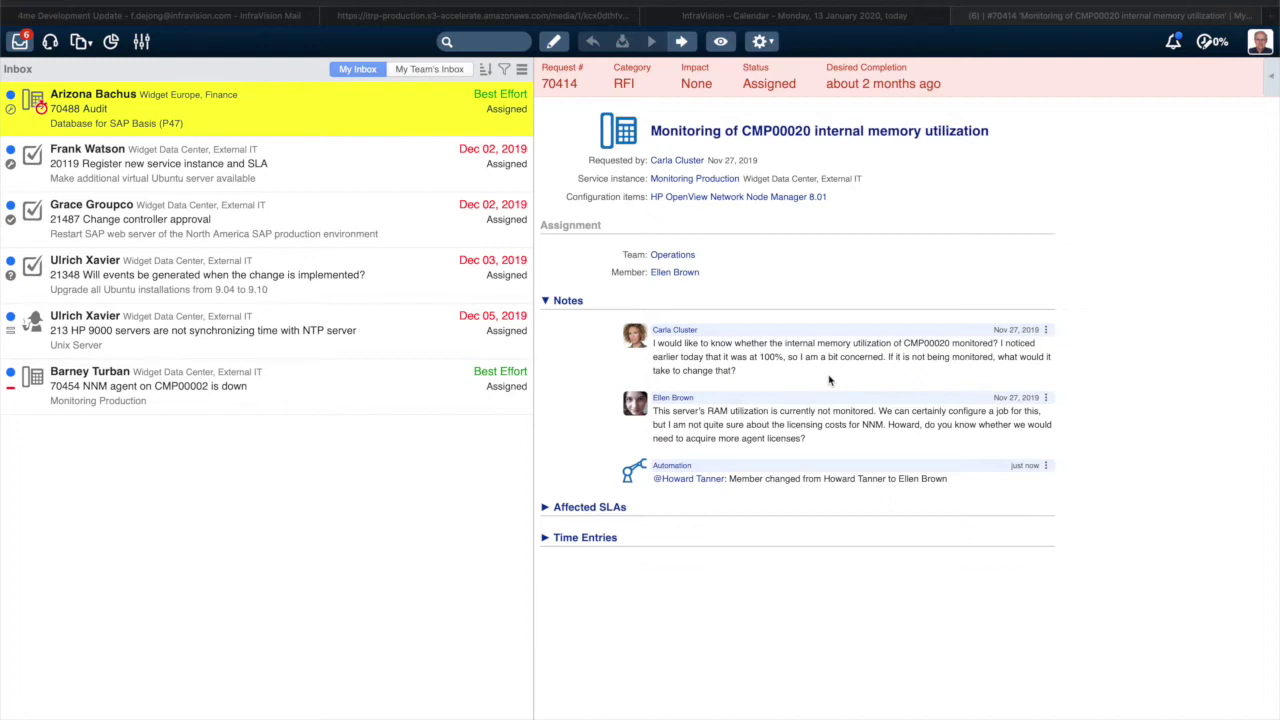
Switch to the development update slides and dismiss the audio device notification
{"action": "key", "text": "super+1"}
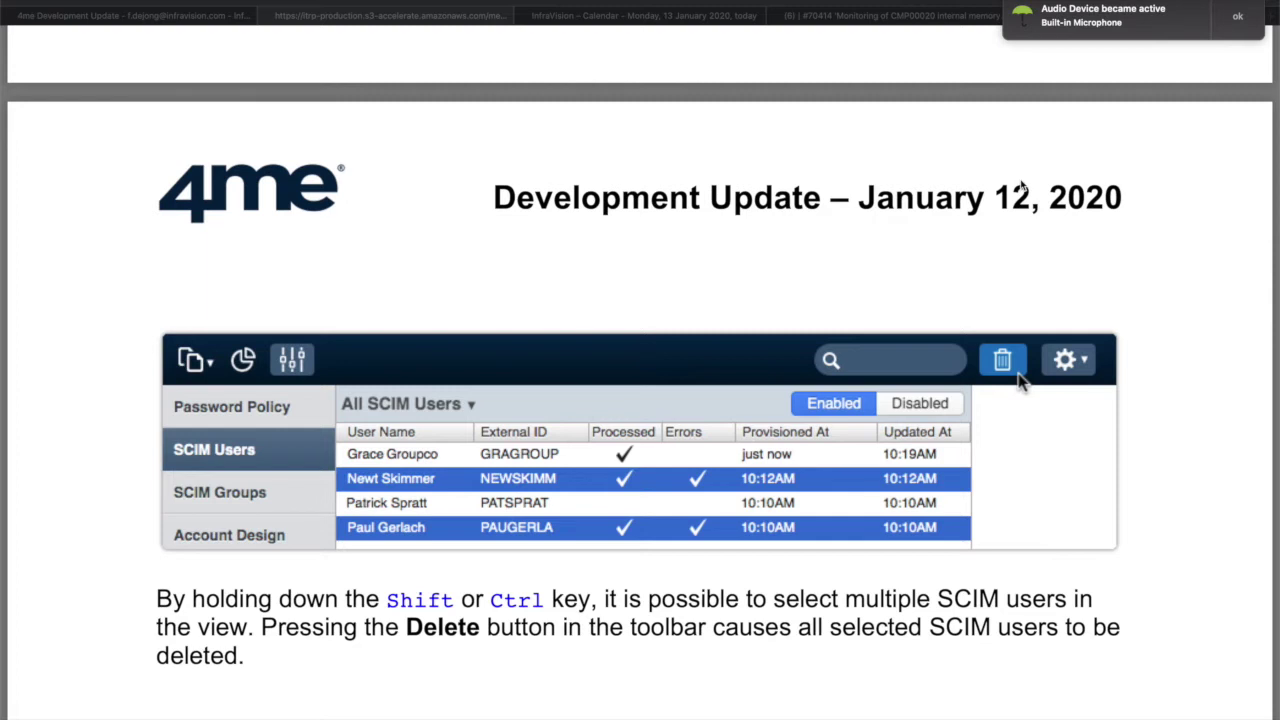
{"action": "left_click", "coordinate": [1238, 17]}
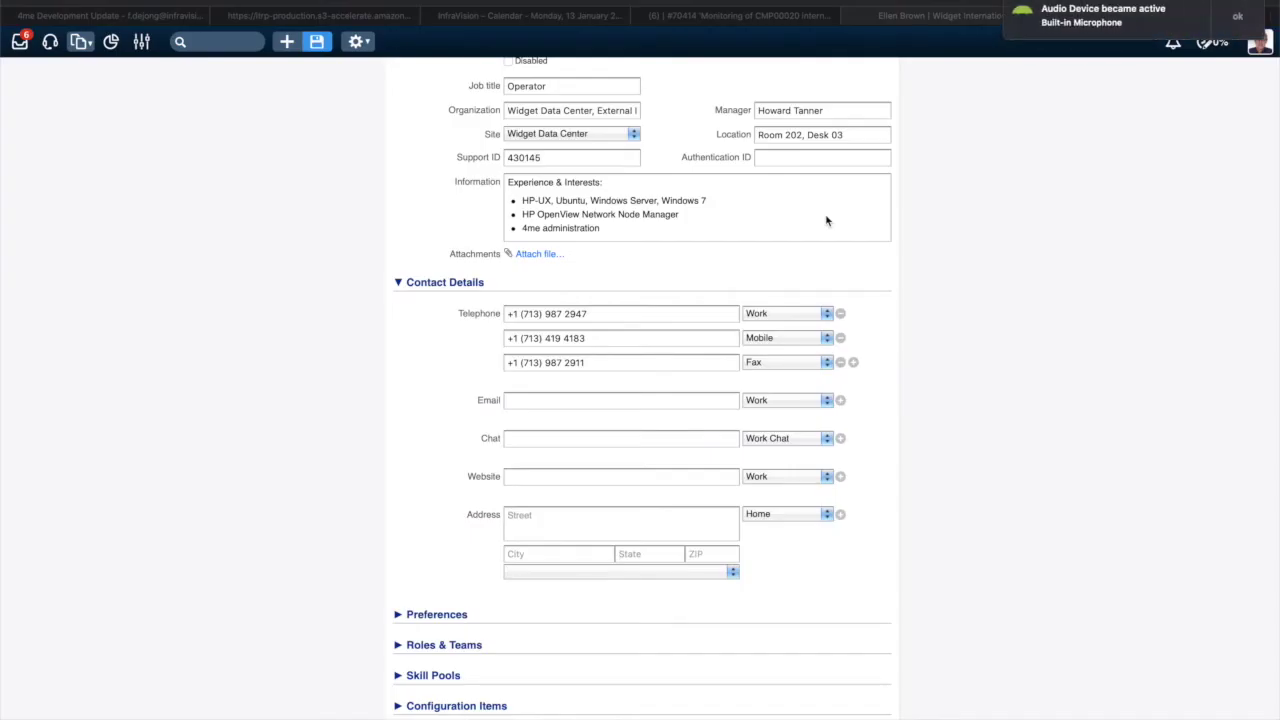
Set the person's Chat type to Teams and paste the msteams:// chat link into the Chat field
{"action": "scroll", "coordinate": [770, 228], "scroll_direction": "up", "scroll_amount": 2}
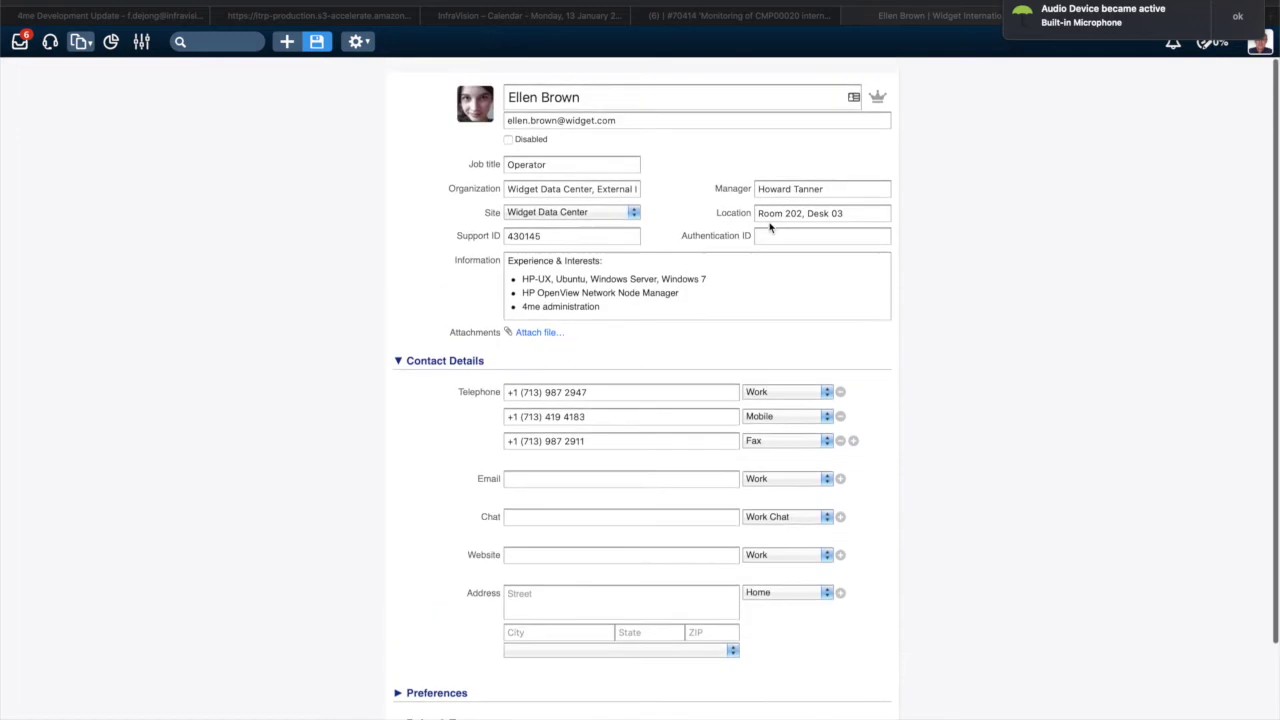
{"action": "scroll", "coordinate": [770, 228], "scroll_direction": "down", "scroll_amount": 2}
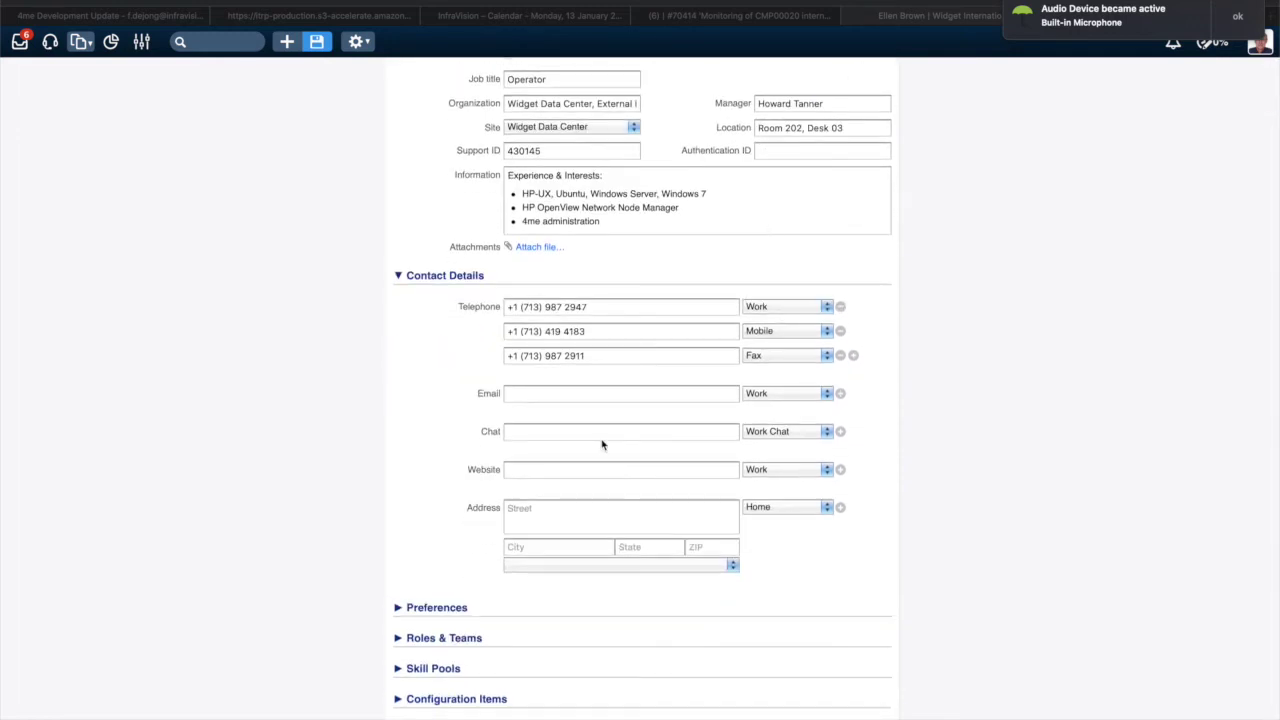
{"action": "left_click", "coordinate": [601, 436]}
{"action": "left_click", "coordinate": [600, 434]}
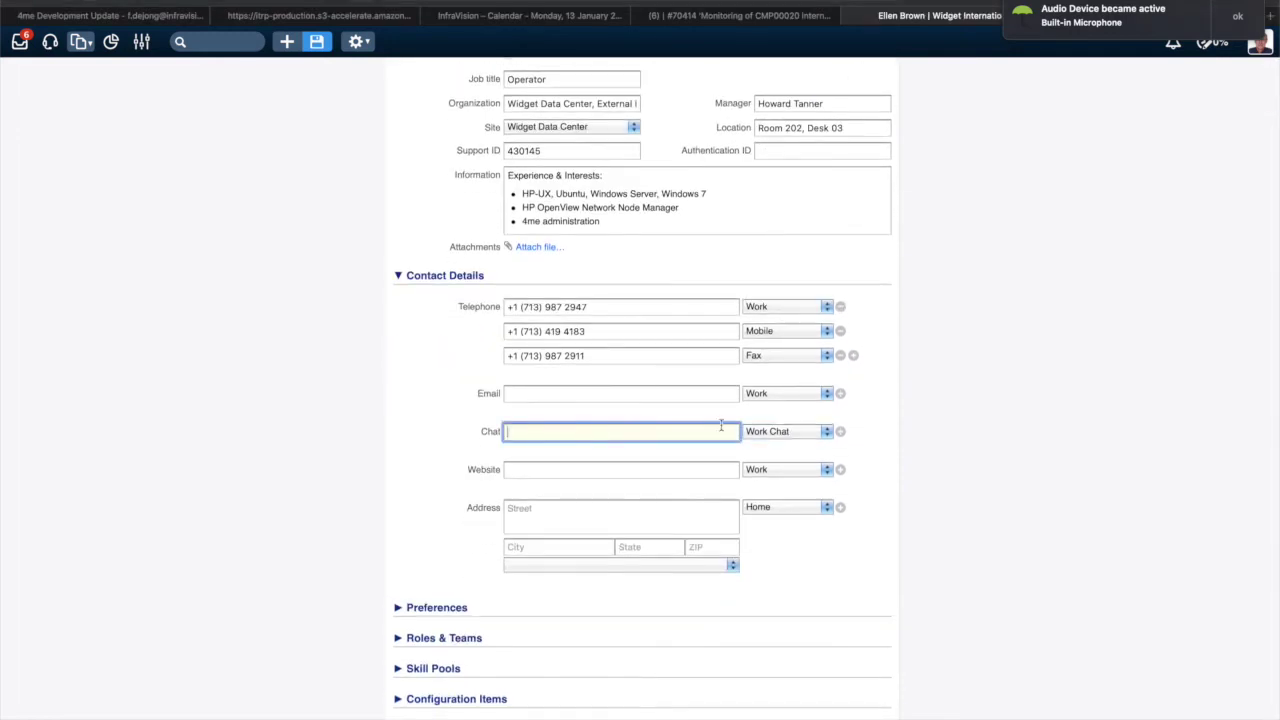
{"action": "left_click", "coordinate": [790, 433]}
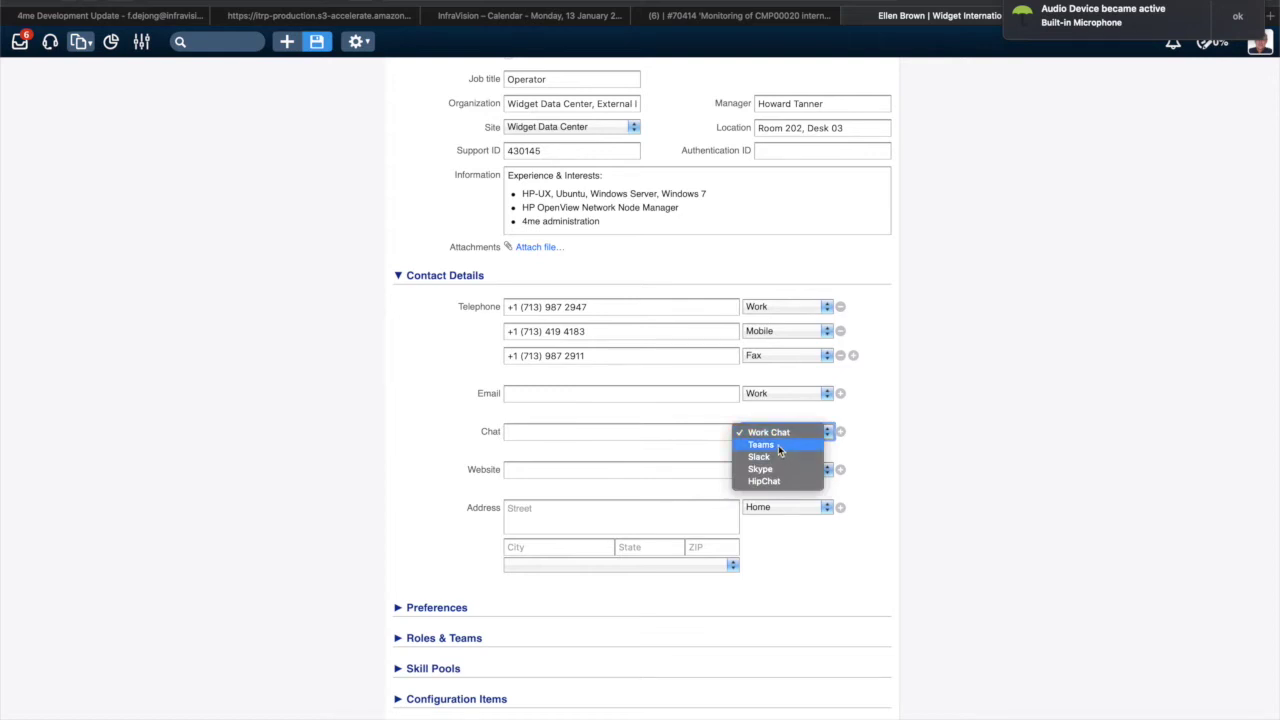
{"action": "left_click", "coordinate": [777, 446]}
{"action": "left_click", "coordinate": [697, 431]}
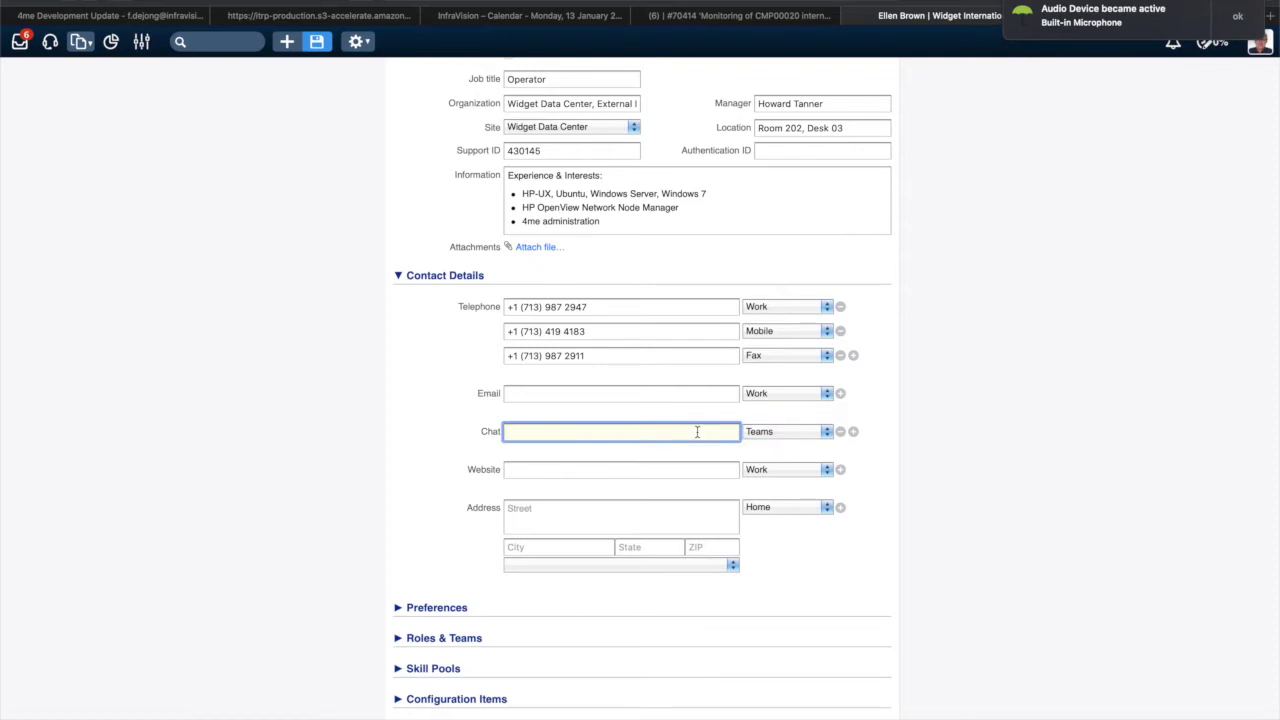
{"action": "key", "text": "super+v"}
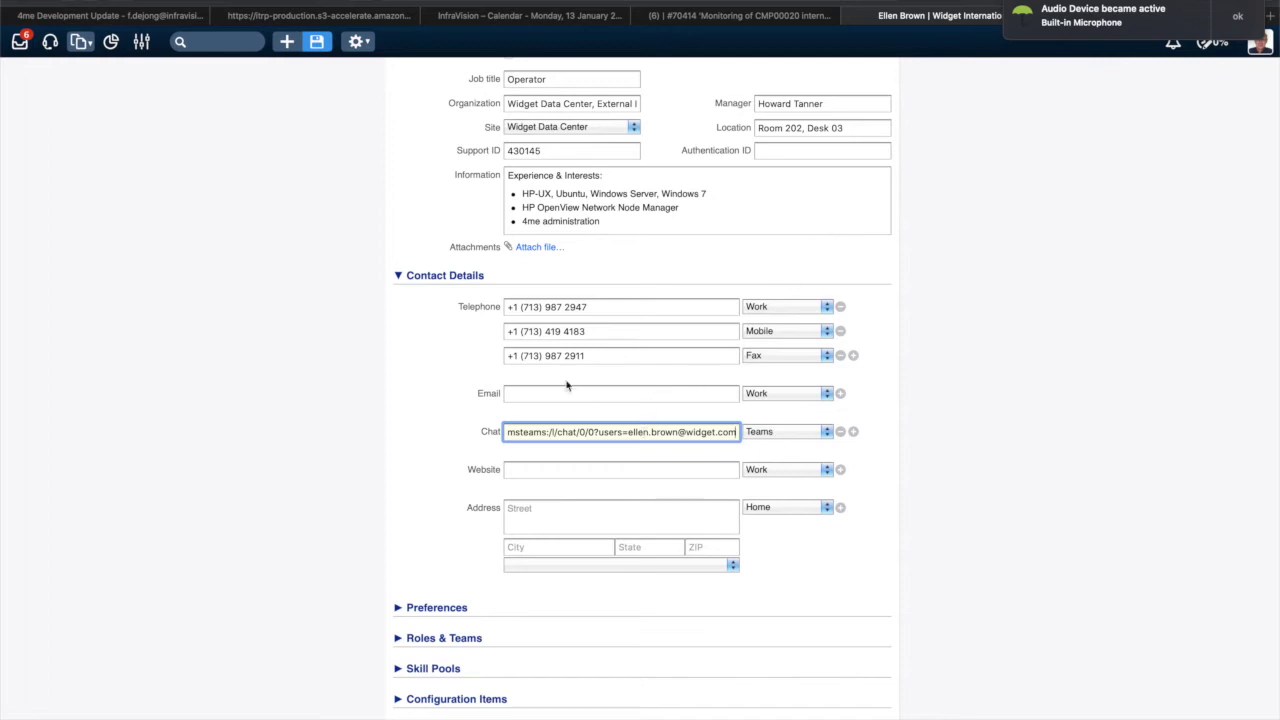
{"action": "scroll", "coordinate": [561, 364], "scroll_direction": "up", "scroll_amount": 3}
{"action": "scroll", "coordinate": [568, 230], "scroll_direction": "down", "scroll_amount": 4}
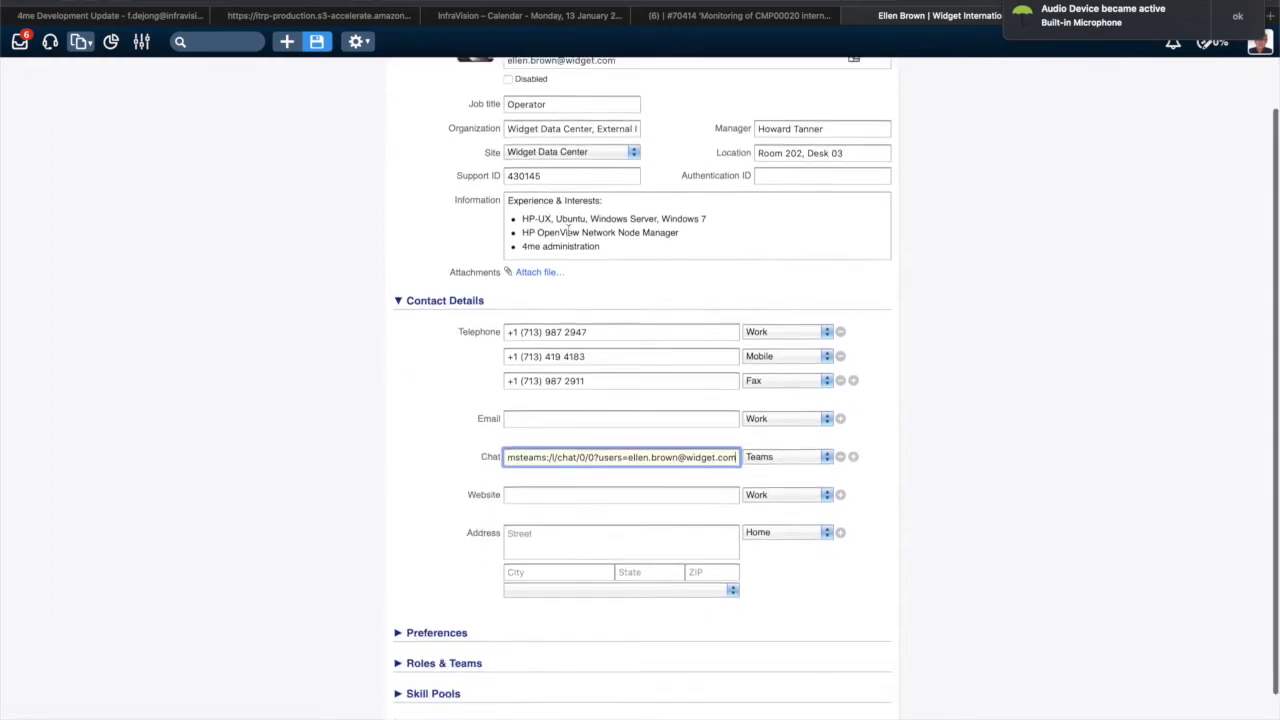
{"action": "scroll", "coordinate": [568, 230], "scroll_direction": "down", "scroll_amount": 1}
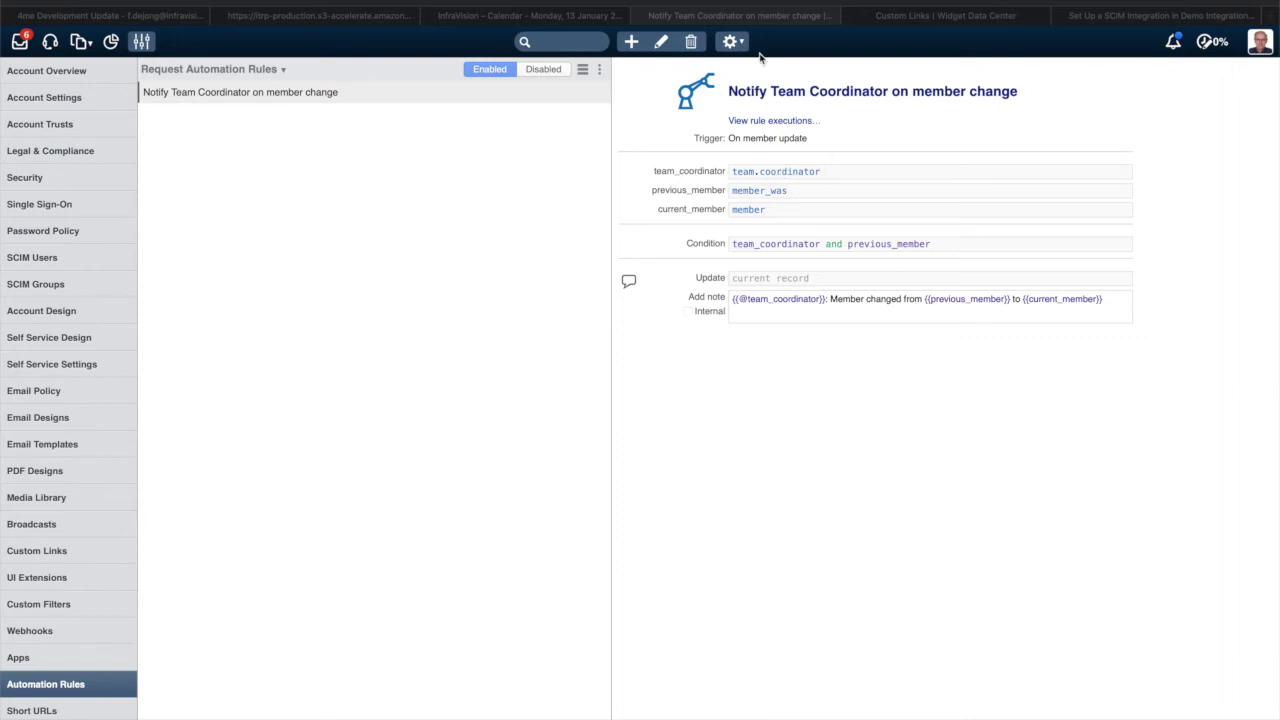
Inspect the 'Notify Team Coordinator on member change' rule in its editor, then cancel without saving
{"action": "left_click", "coordinate": [662, 43]}
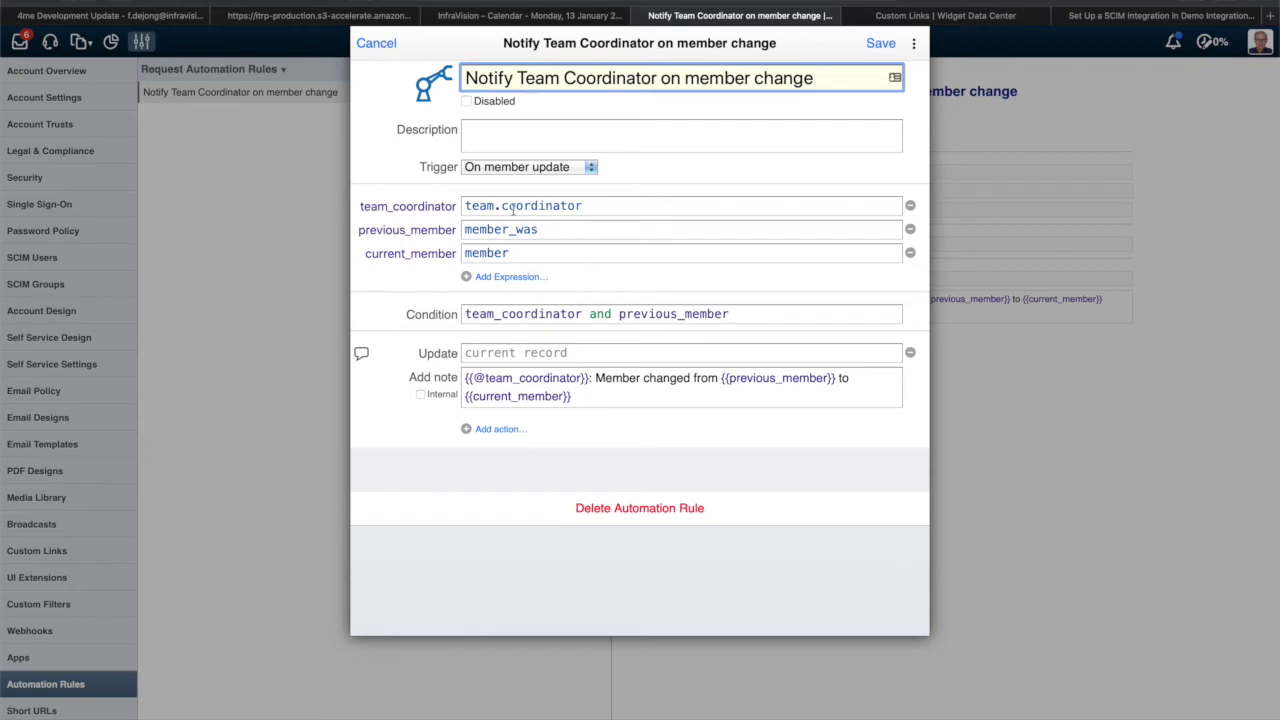
{"action": "left_click", "coordinate": [382, 46]}
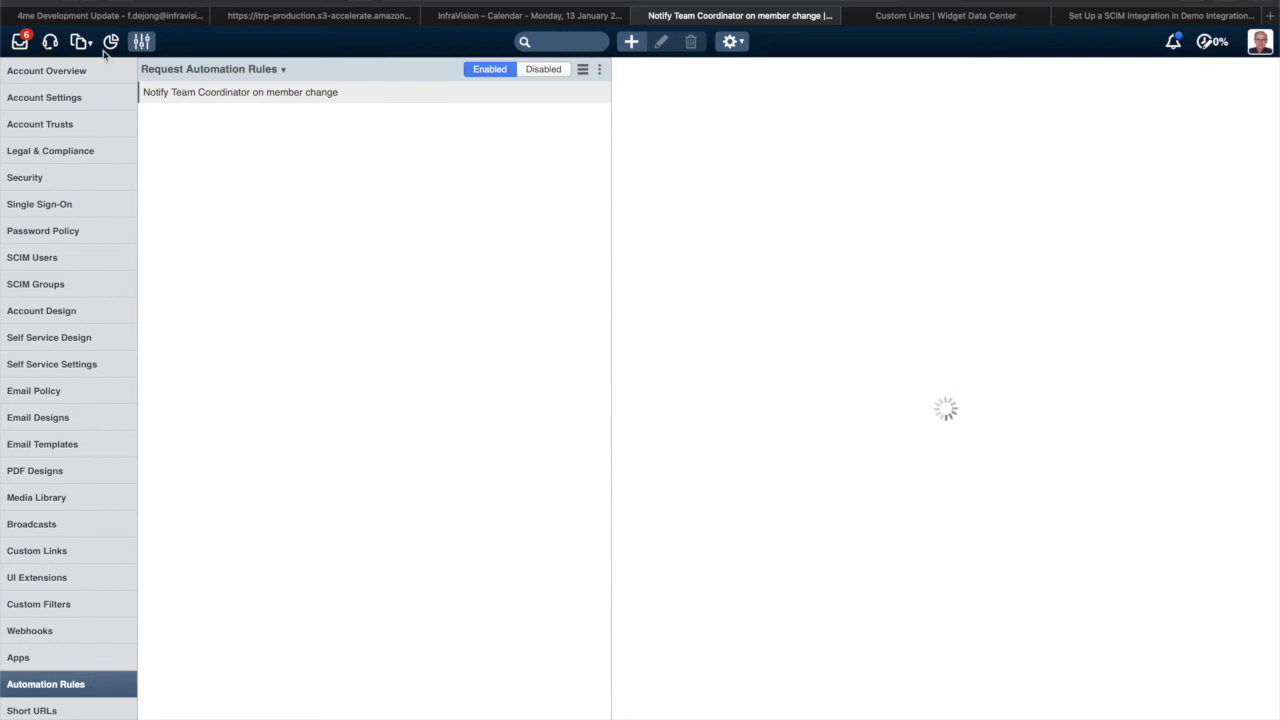
Forward inbox request 70454 (NNM agent on CMP00002) to a chosen Operations team member
{"action": "left_click", "coordinate": [22, 43]}
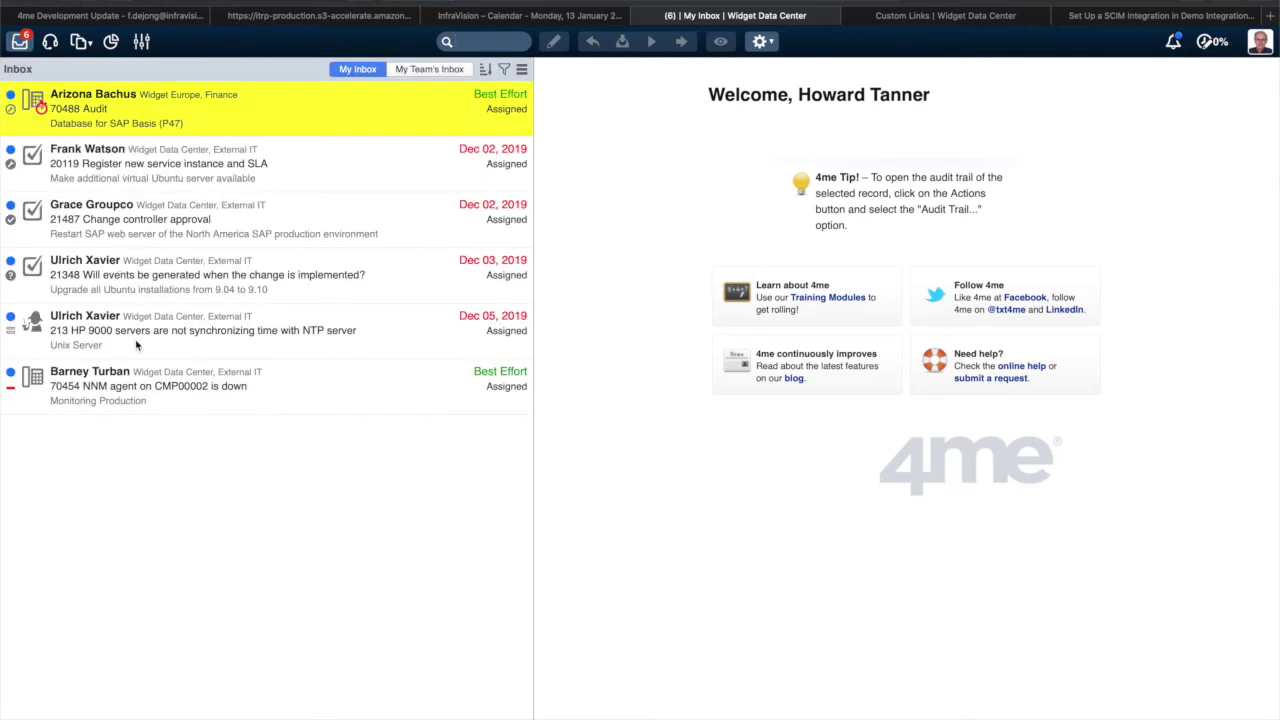
{"action": "left_click", "coordinate": [140, 390]}
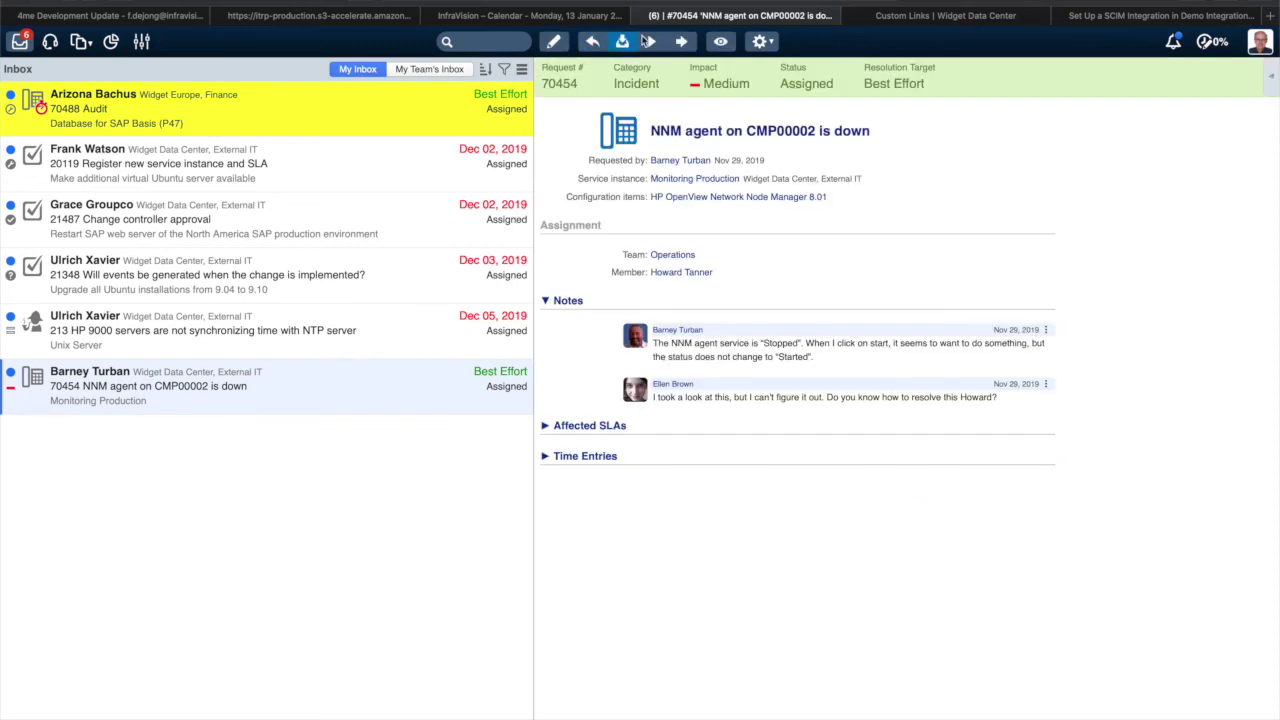
{"action": "left_click", "coordinate": [681, 45]}
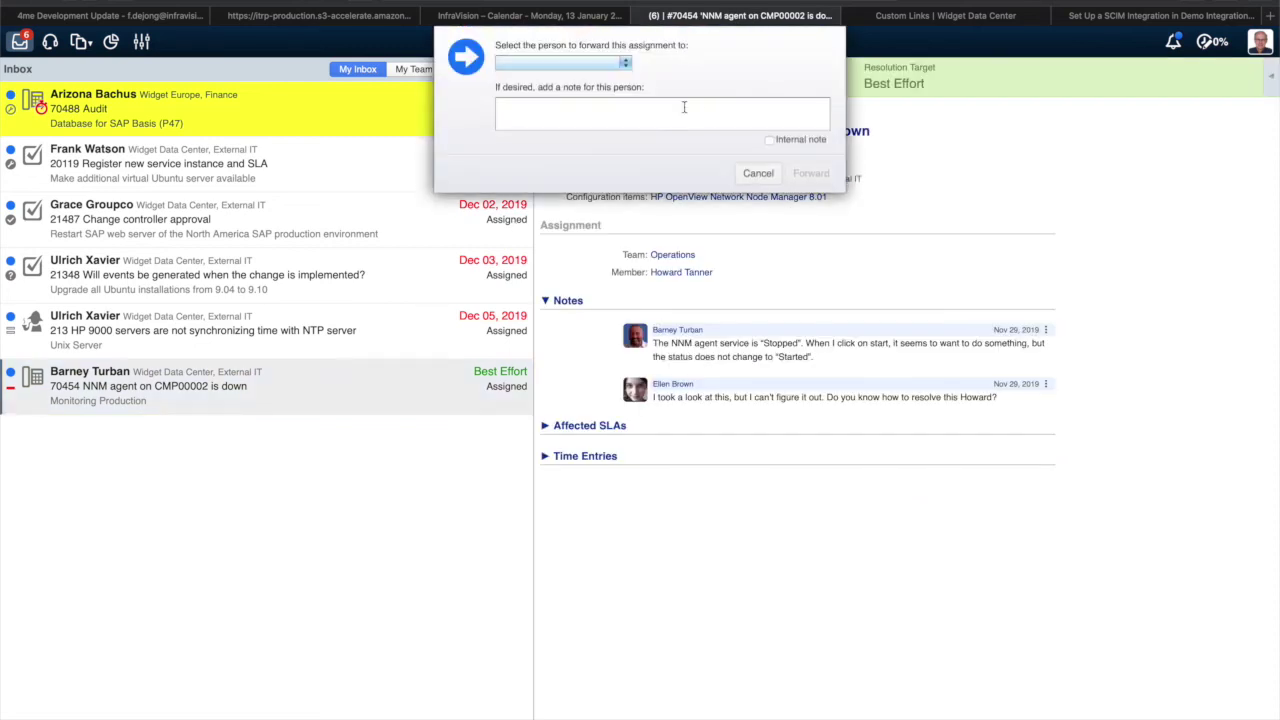
{"action": "left_click", "coordinate": [618, 65]}
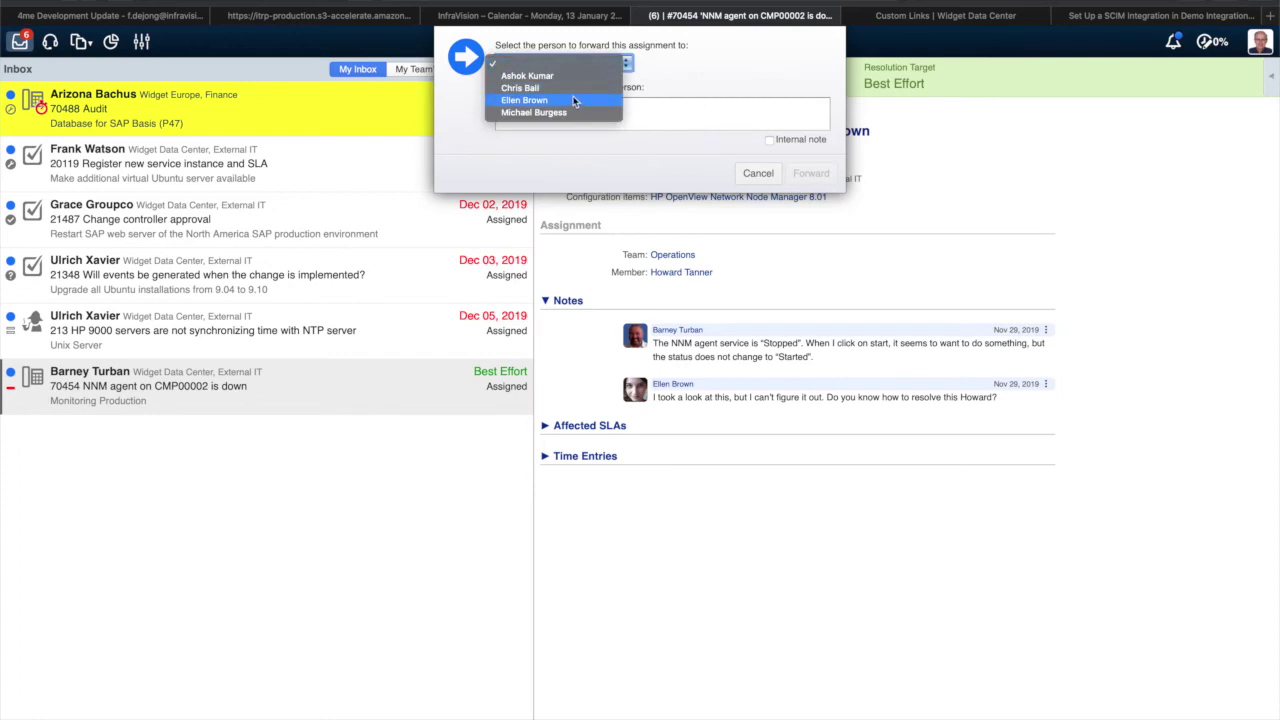
{"action": "left_click", "coordinate": [566, 113]}
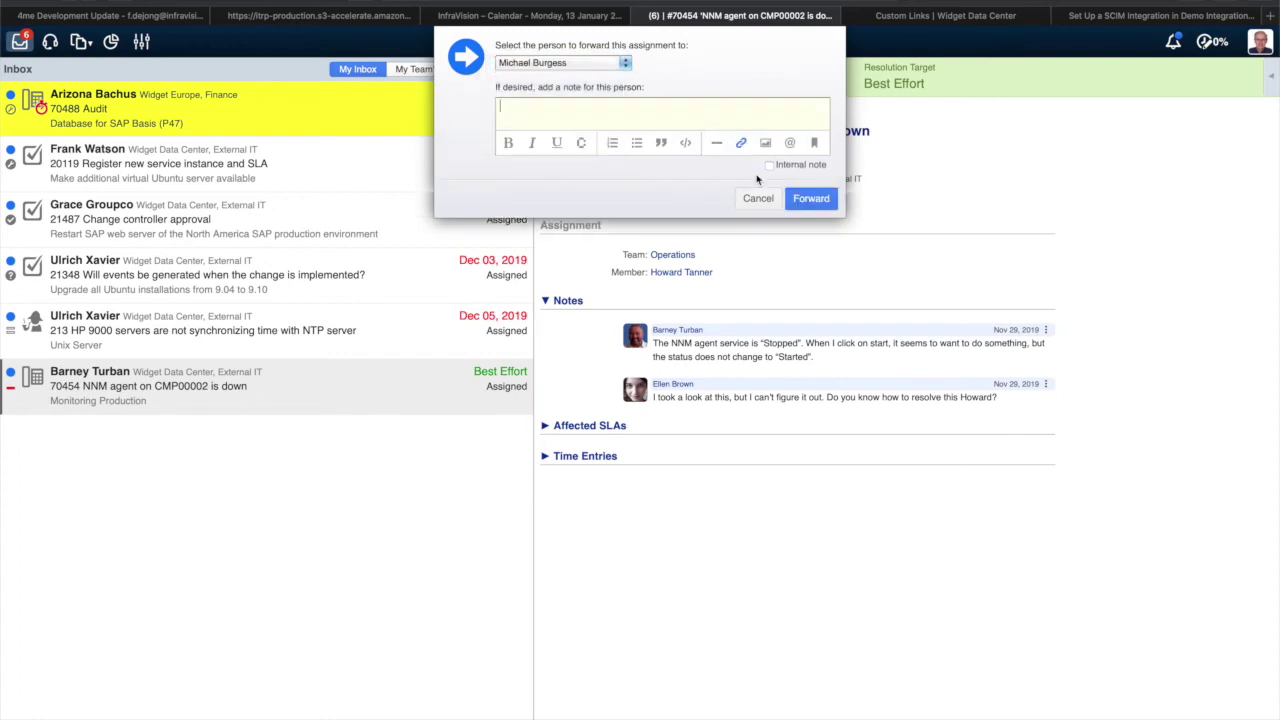
{"action": "left_click", "coordinate": [808, 198]}
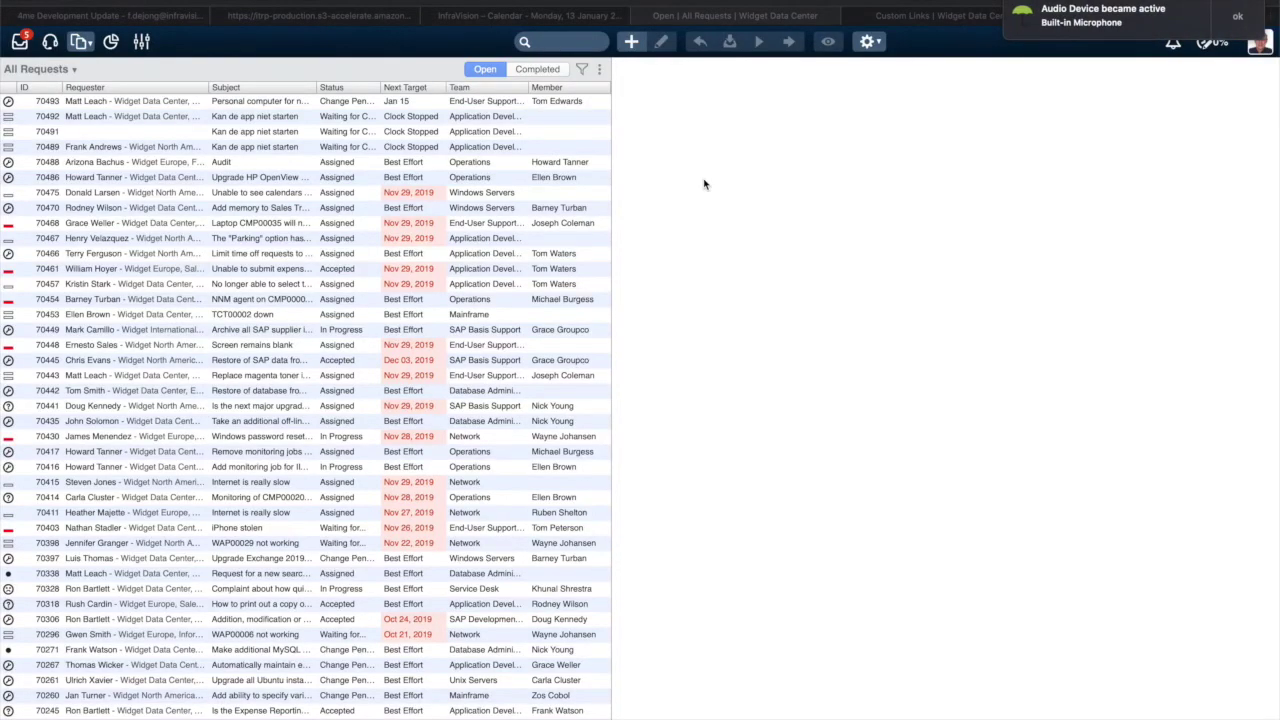
Export all requests as Microsoft Excel (.xlsx) and follow the confirmation's 'export' link
{"action": "left_click", "coordinate": [633, 92]}
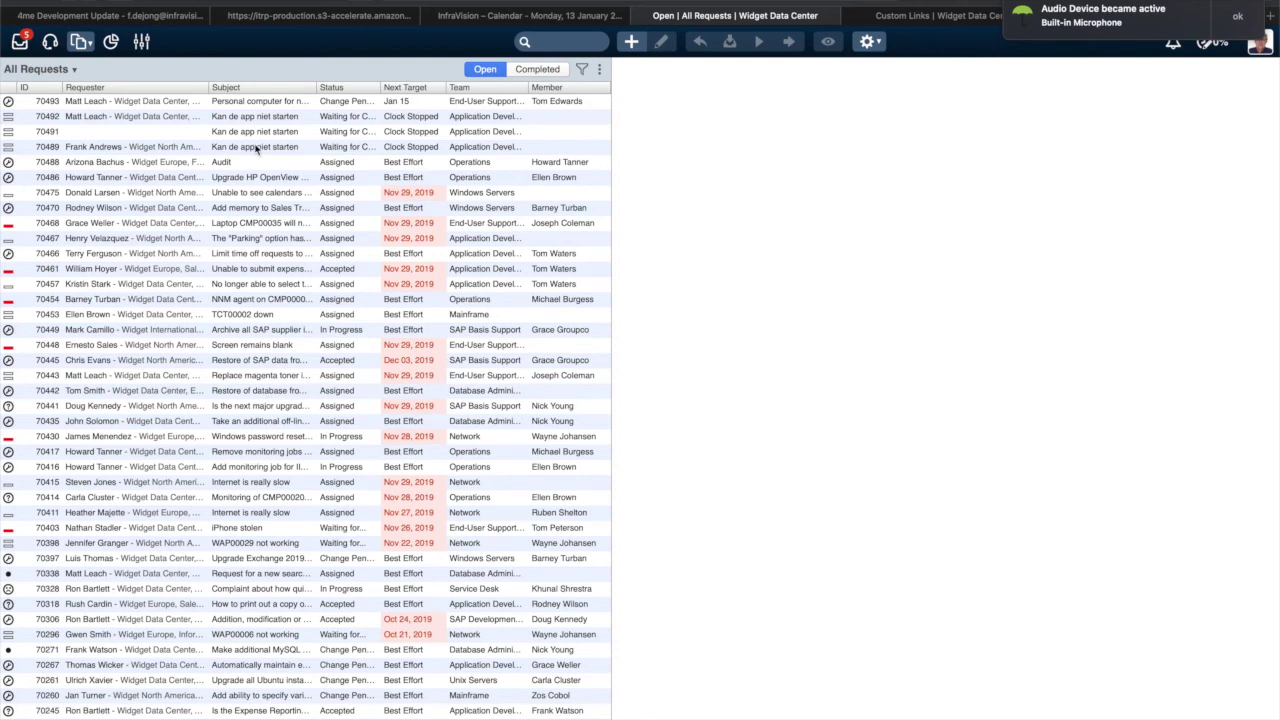
{"action": "left_click", "coordinate": [599, 69]}
{"action": "left_click", "coordinate": [624, 87]}
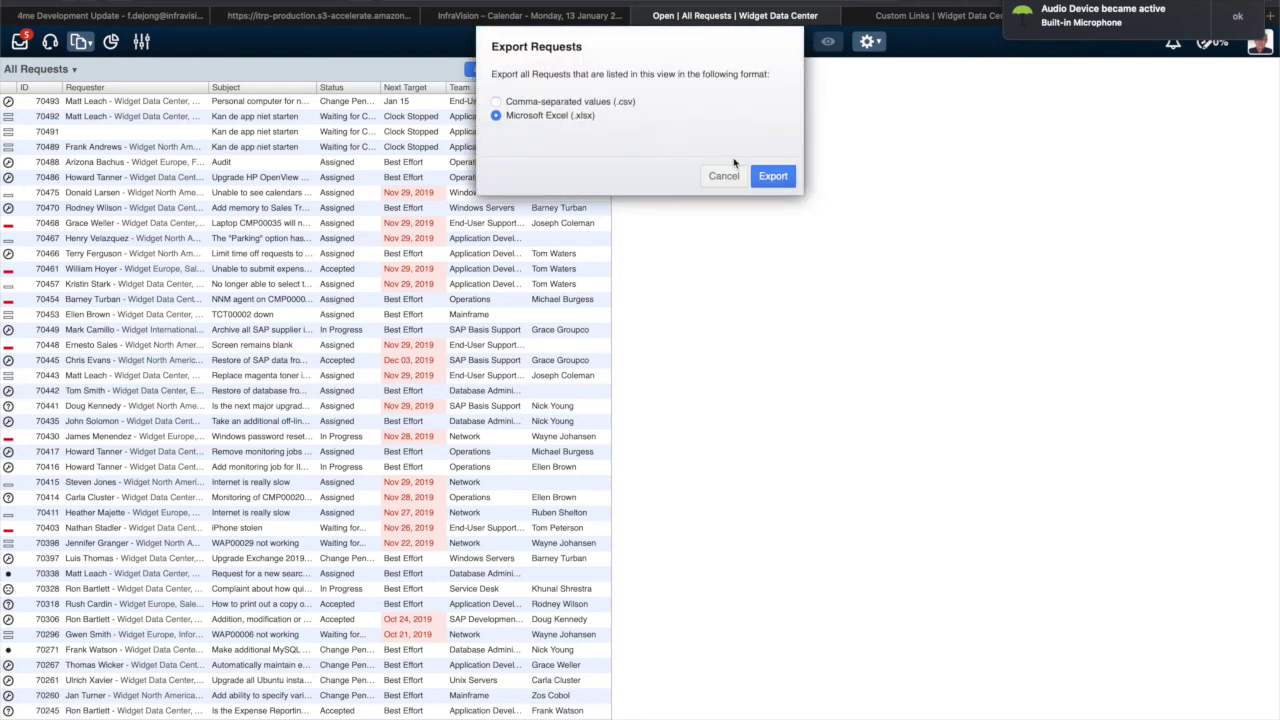
{"action": "left_click", "coordinate": [772, 177]}
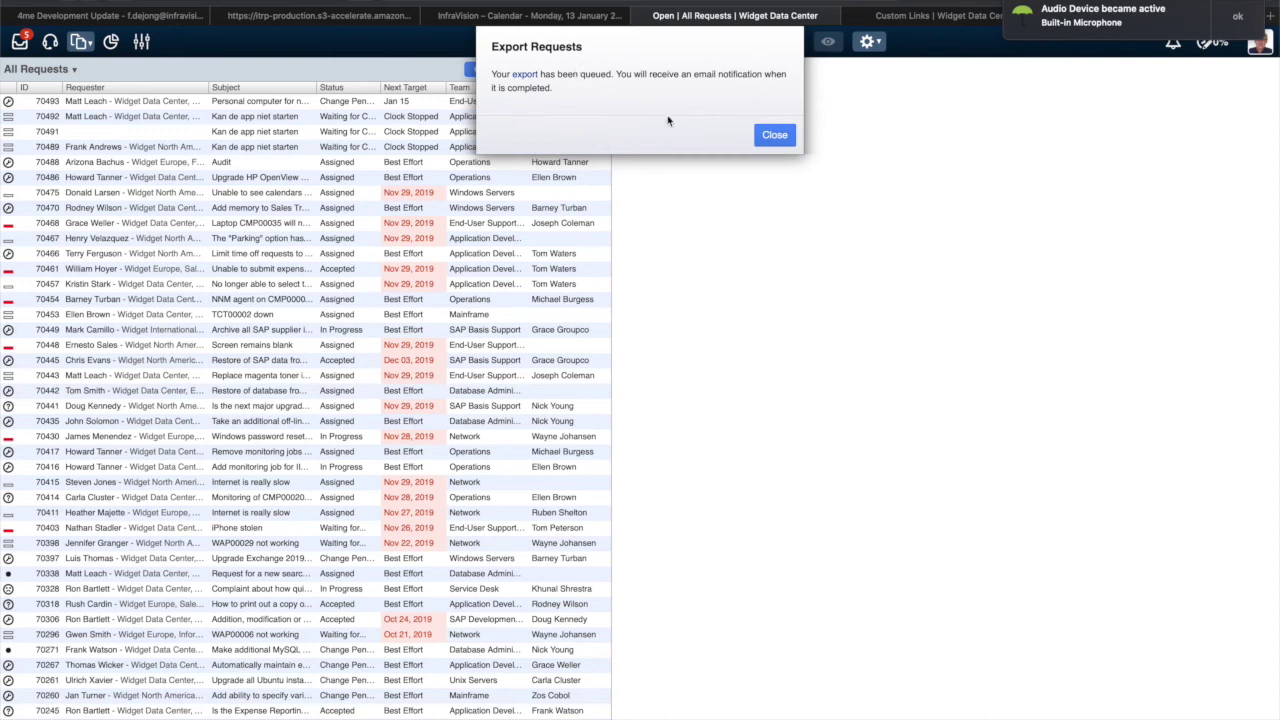
{"action": "left_click", "coordinate": [524, 76]}
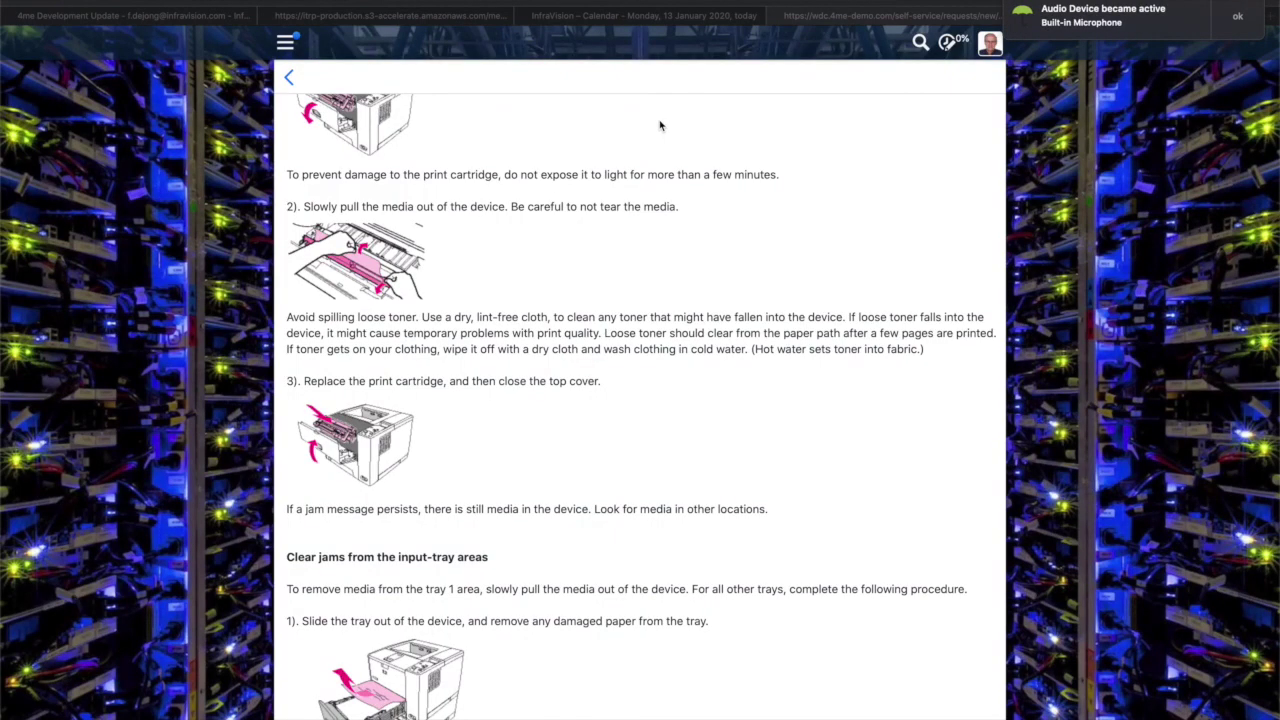
Give the printer-jam article a thumbs-down and click into the 'How could this article be improved?' box
{"action": "left_click", "coordinate": [1236, 18]}
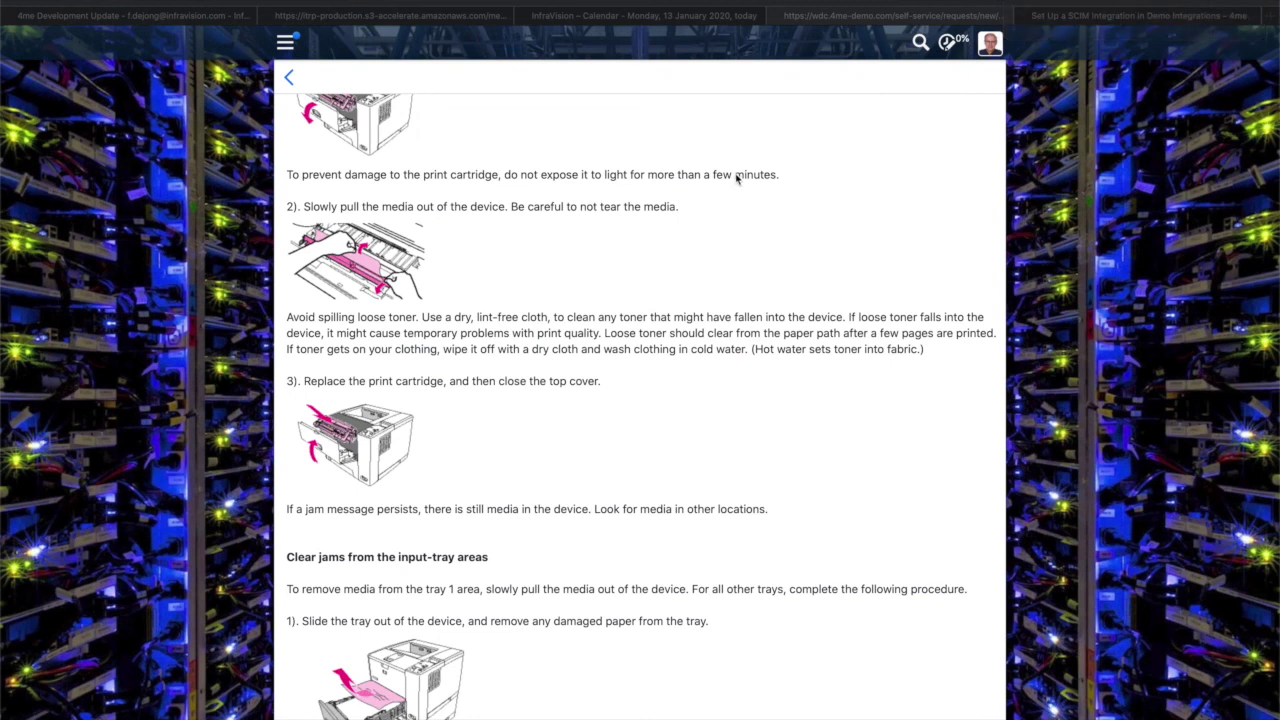
{"action": "scroll", "coordinate": [737, 180], "scroll_direction": "down", "scroll_amount": 15}
{"action": "scroll", "coordinate": [737, 180], "scroll_direction": "down", "scroll_amount": 10}
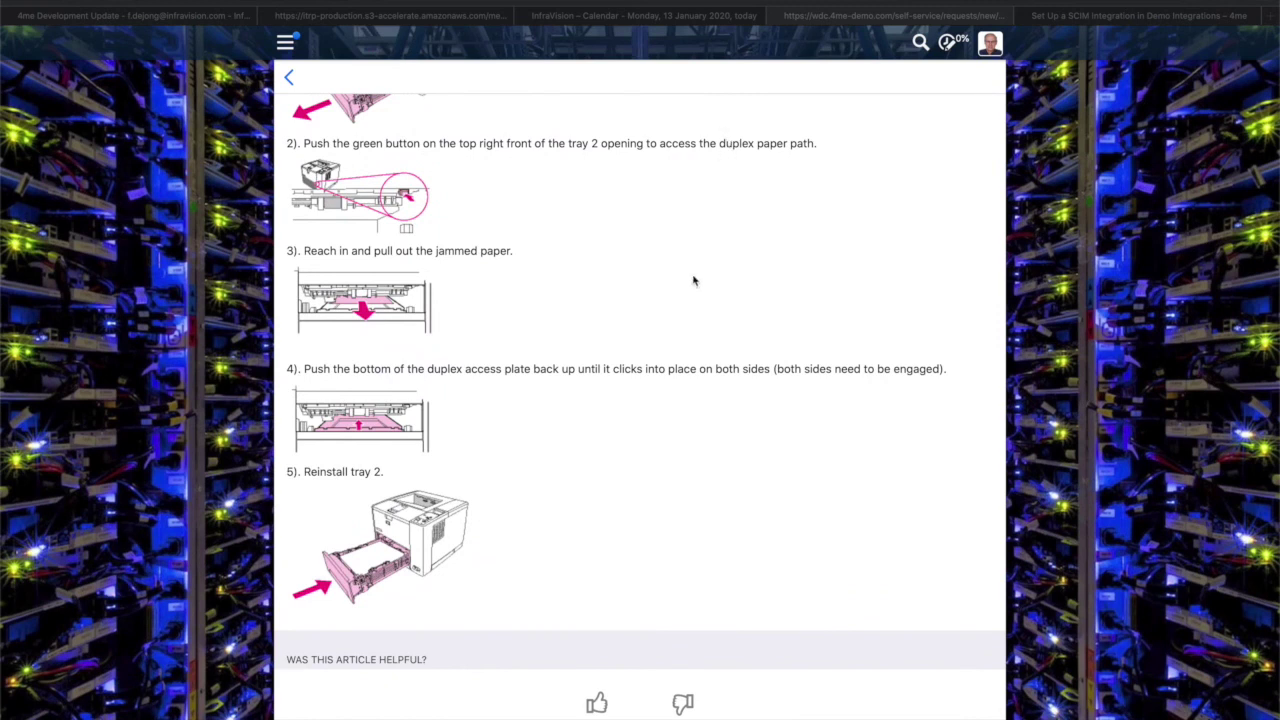
{"action": "left_click", "coordinate": [683, 705]}
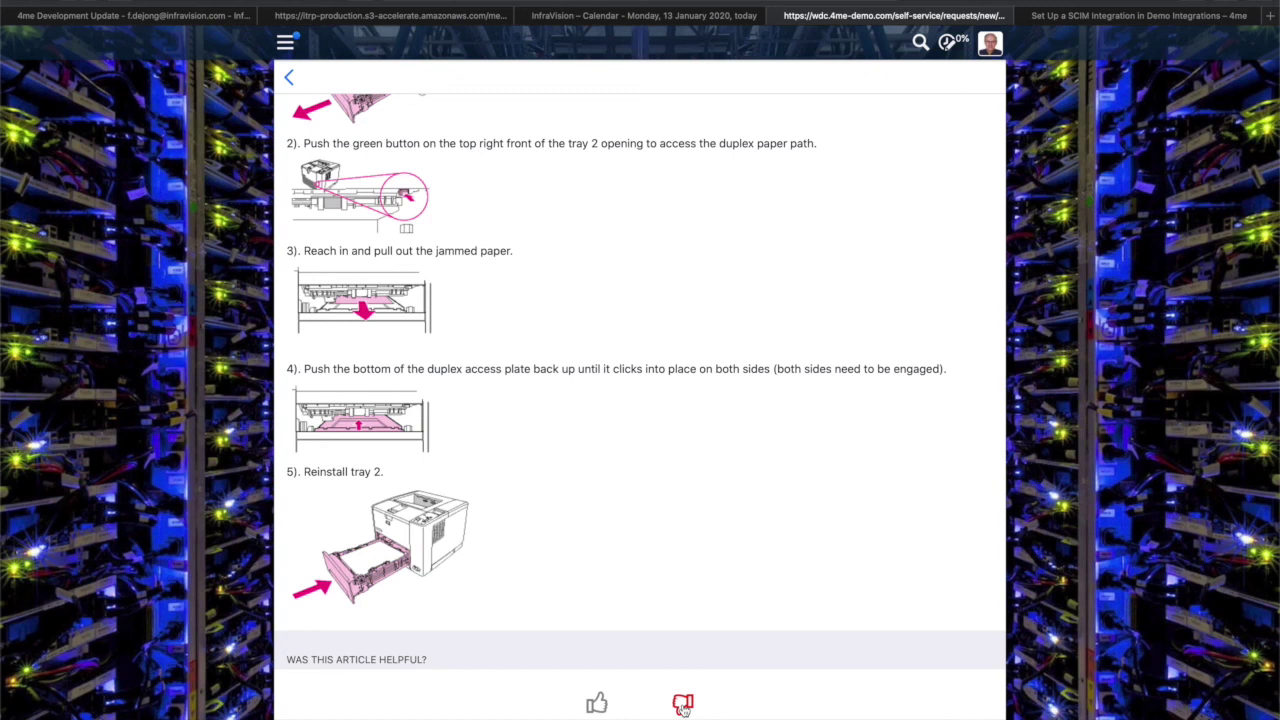
{"action": "scroll", "coordinate": [618, 628], "scroll_direction": "down", "scroll_amount": 3}
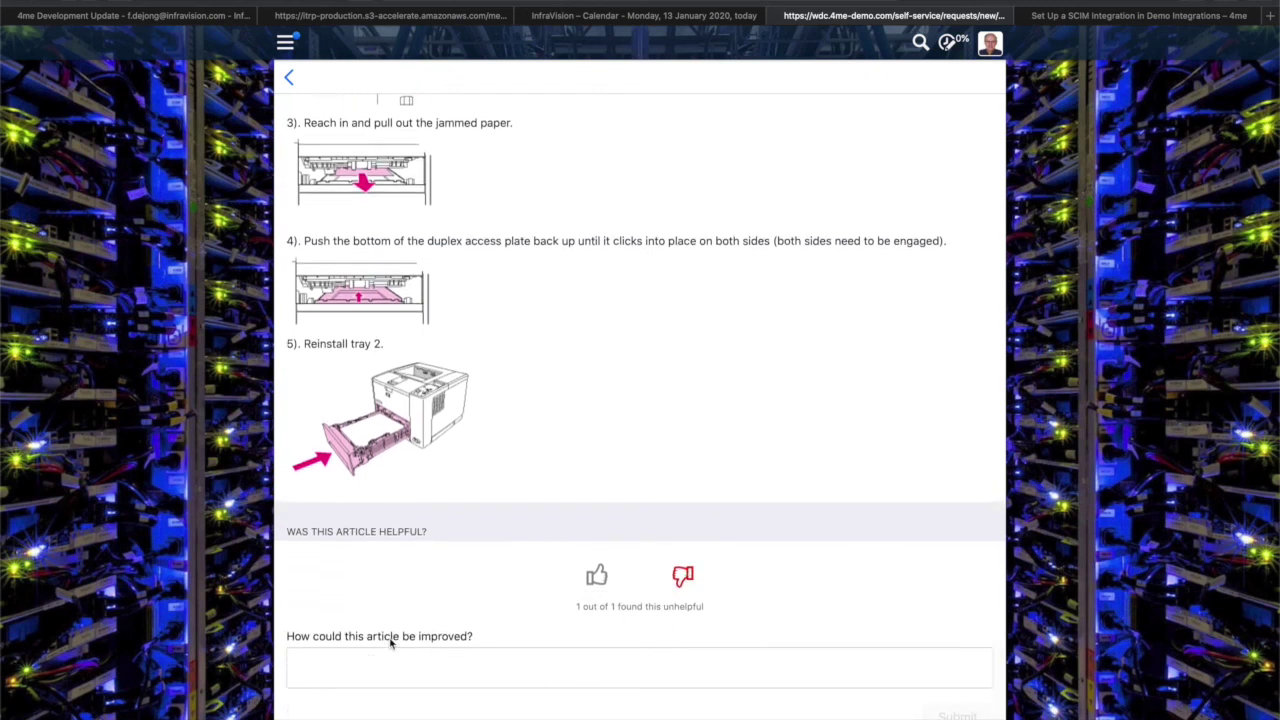
{"action": "left_click", "coordinate": [367, 663]}
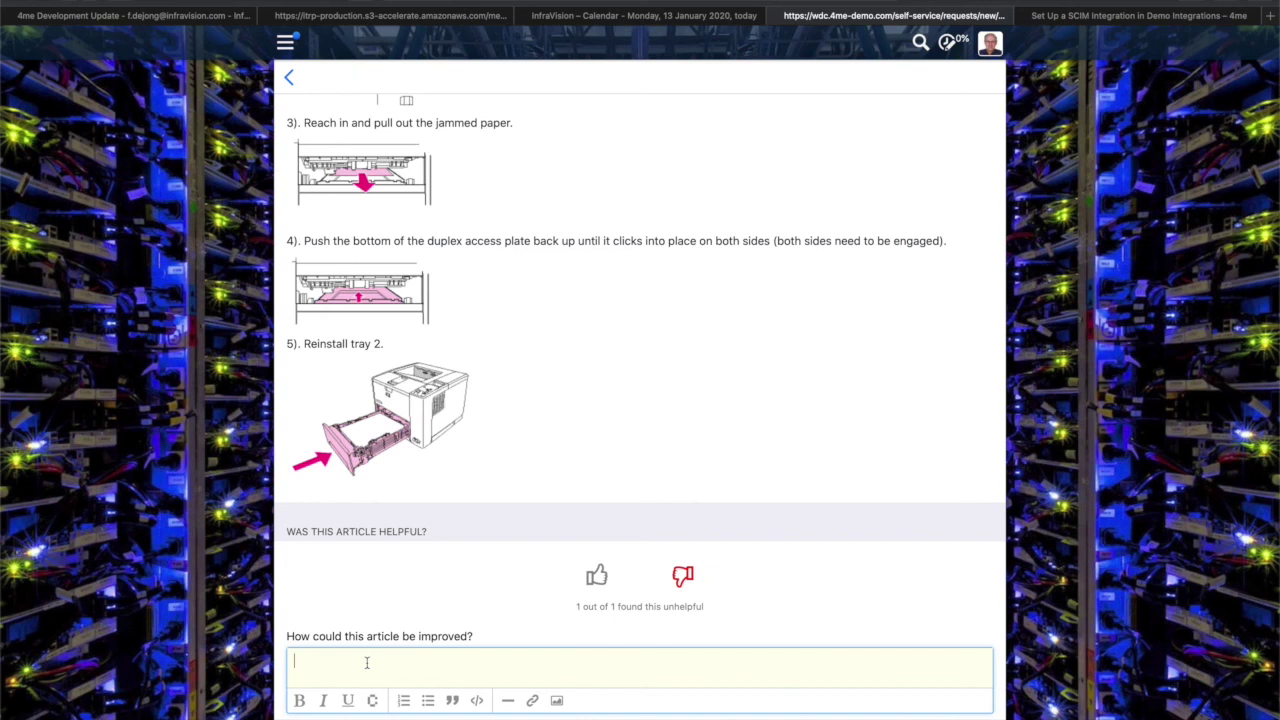
Open the Add Image or Video dialog from the feedback editor's image icon
{"action": "left_click", "coordinate": [557, 701]}
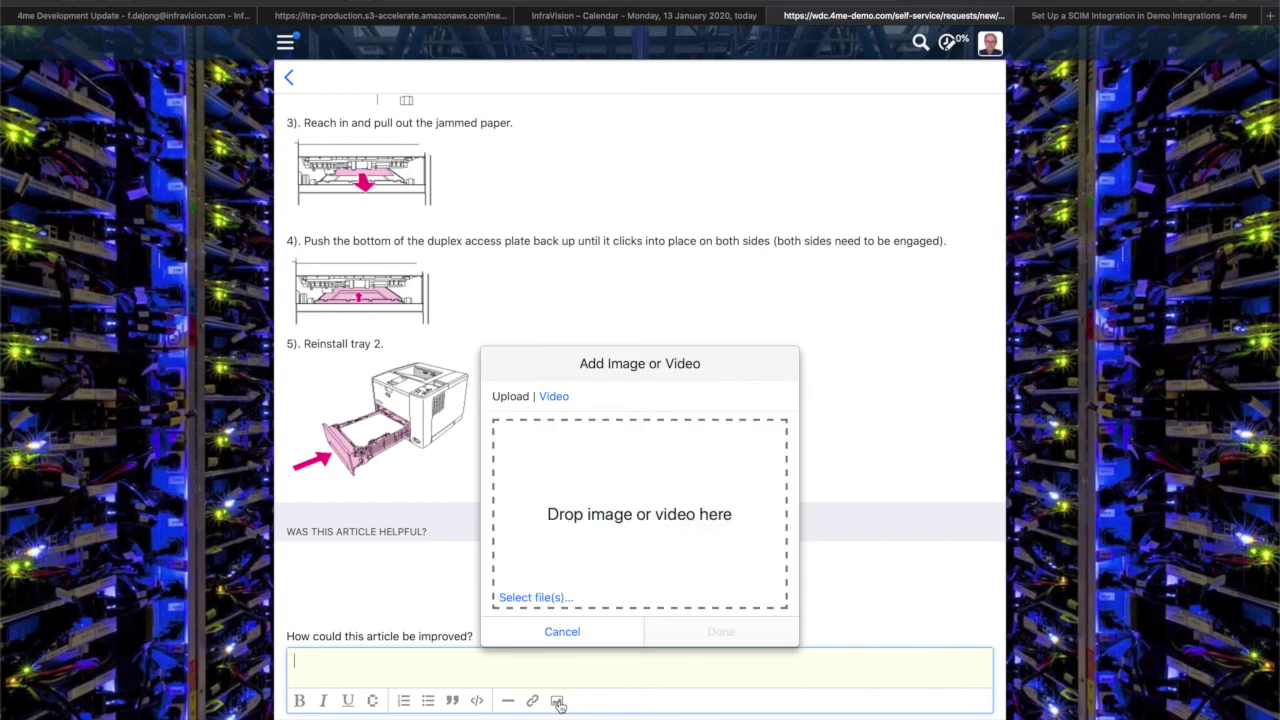